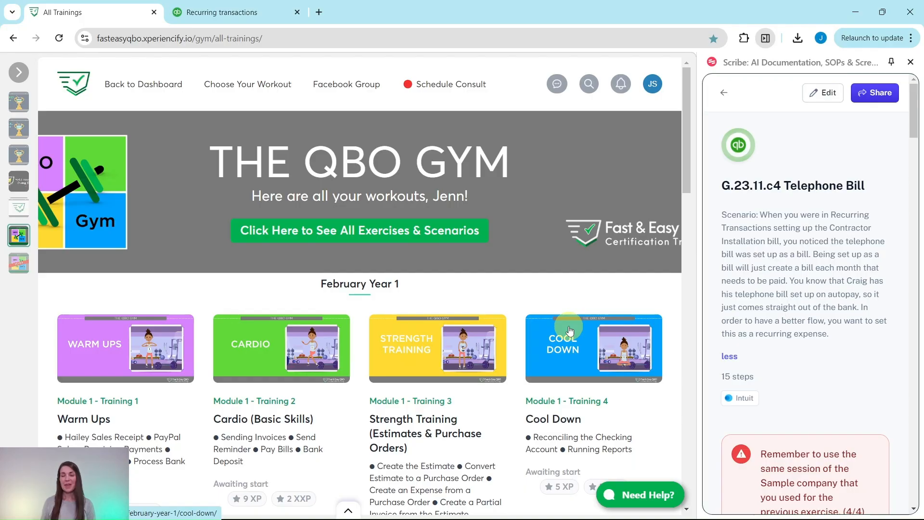
Open the Cardio training under November Year 1 in the list of all workouts.
scroll(438, 260, down, 20)
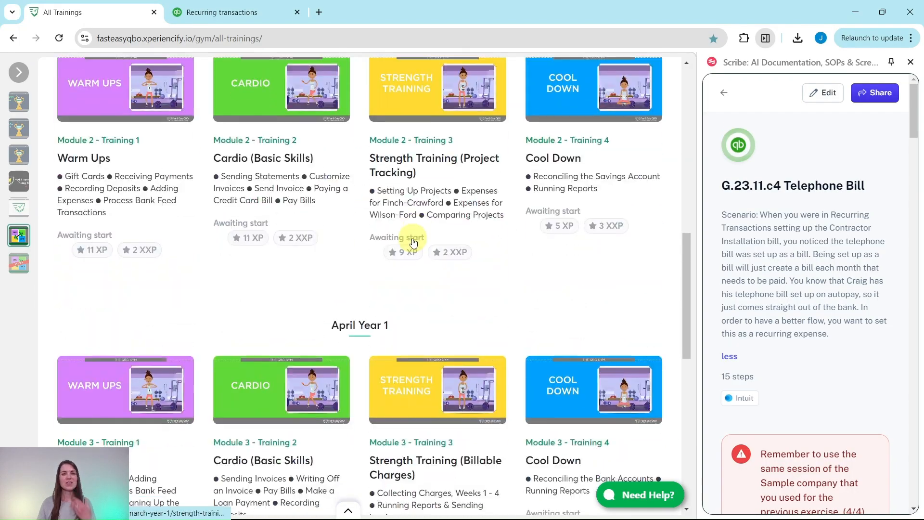
scroll(408, 240, down, 20)
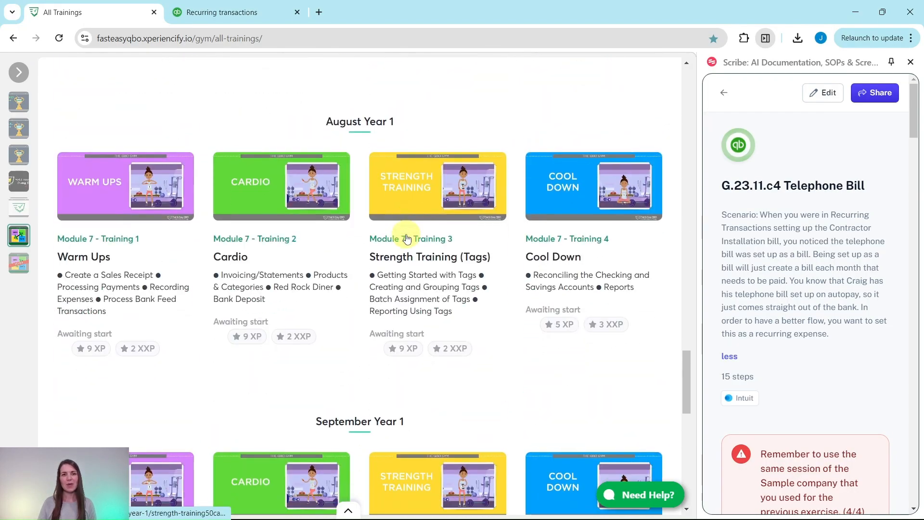
scroll(407, 238, down, 8)
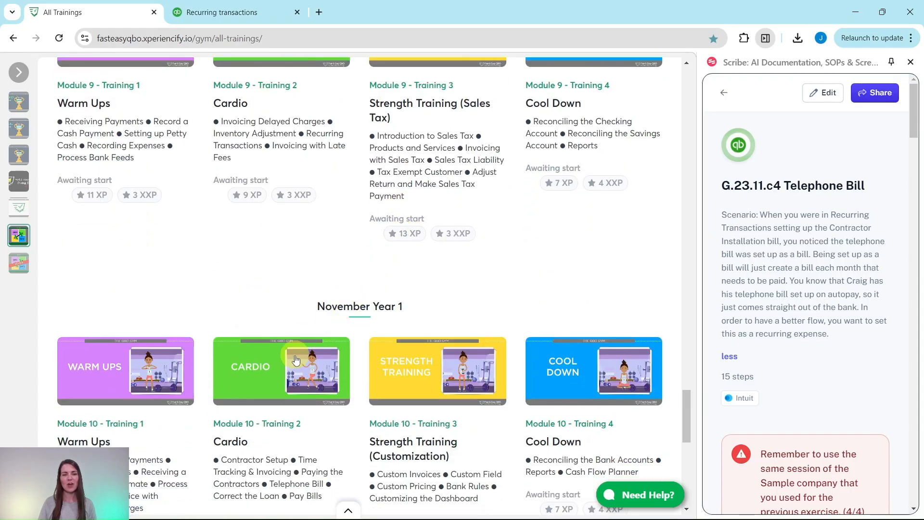
scroll(296, 353, down, 2)
click(294, 245)
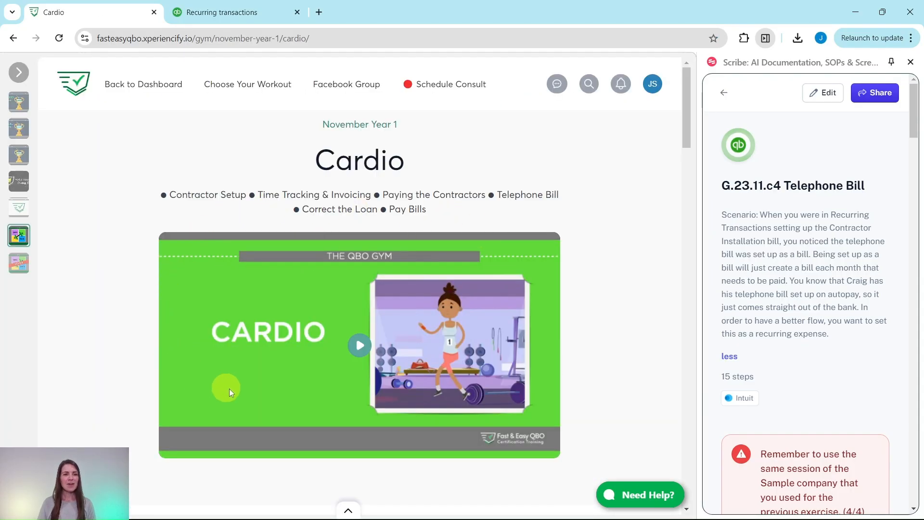
Look through the Cardio lesson's quiz and hands-on practices, find exercise G.23.11.c4, and read its introductory notes in the guide.
scroll(620, 318, down, 3)
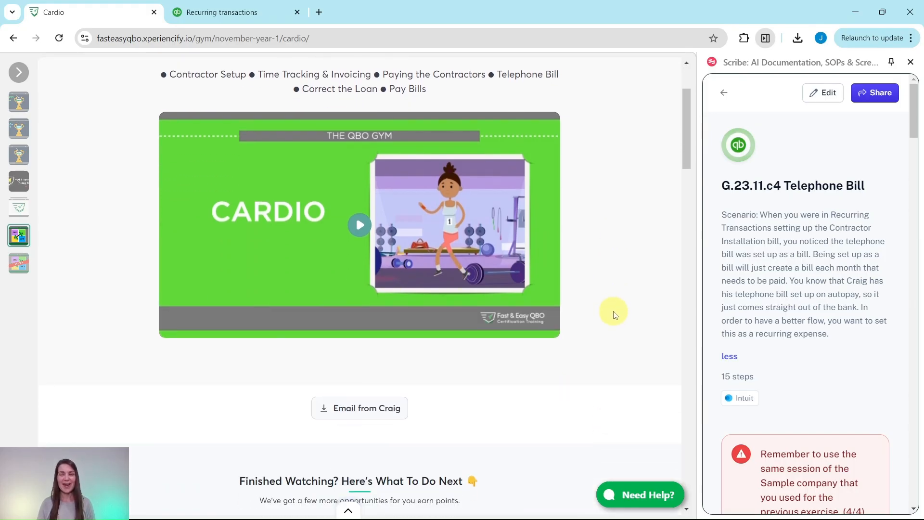
scroll(618, 316, down, 10)
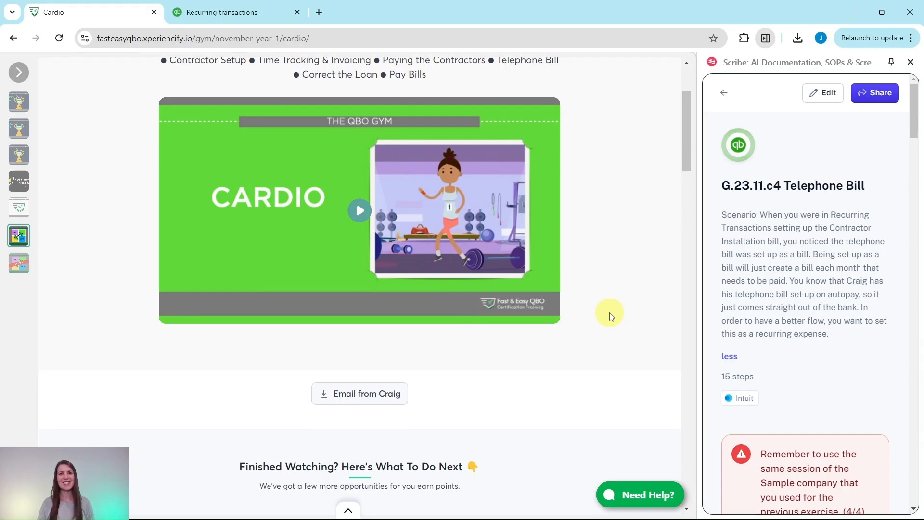
scroll(611, 307, down, 1)
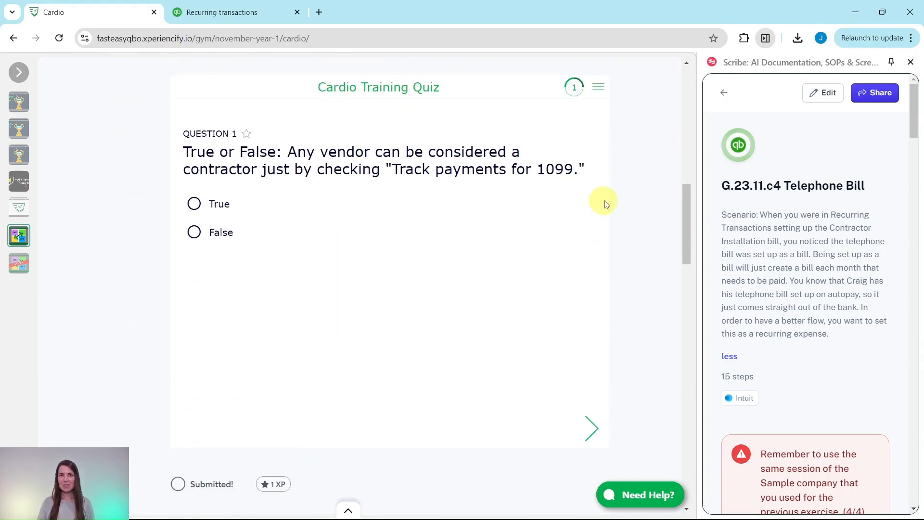
scroll(641, 201, down, 9)
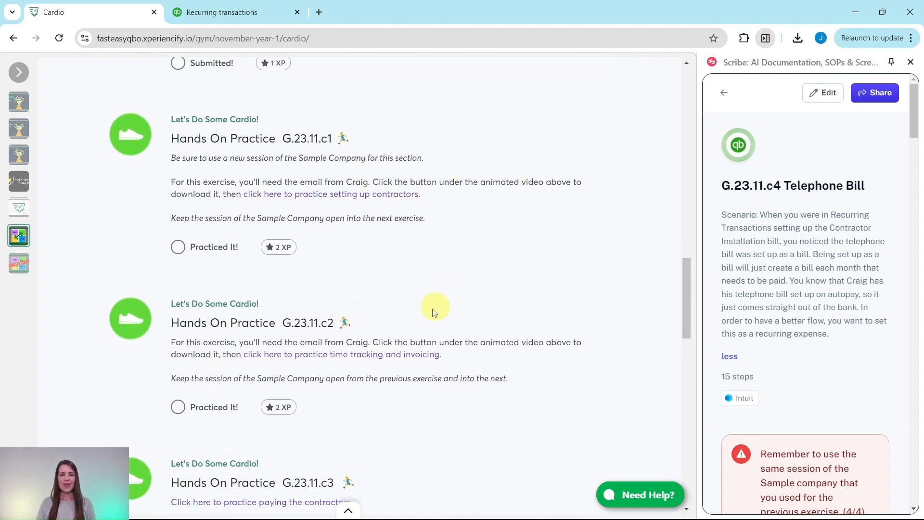
scroll(435, 305, down, 5)
scroll(441, 362, down, 9)
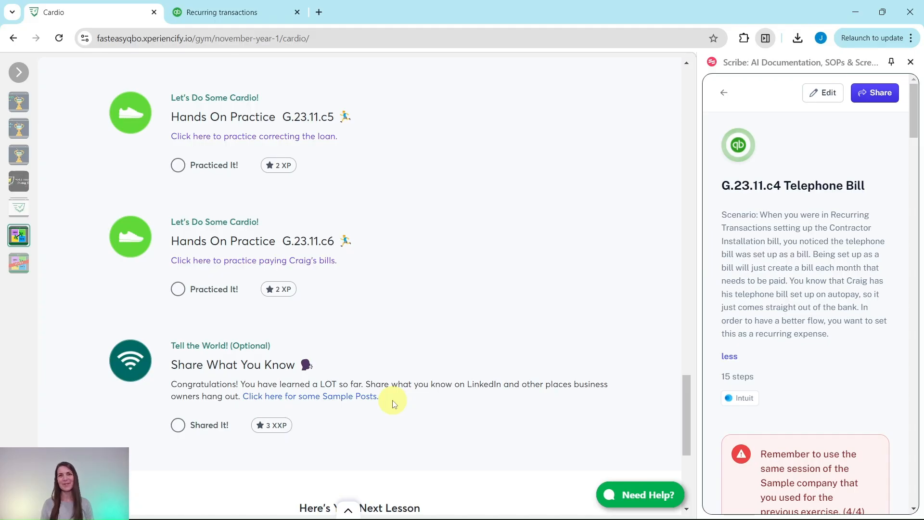
scroll(394, 403, up, 5)
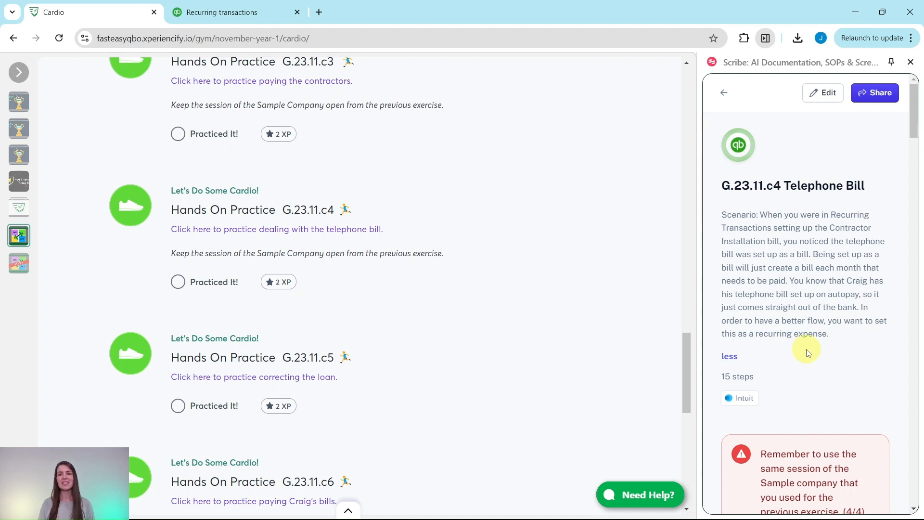
scroll(807, 353, down, 5)
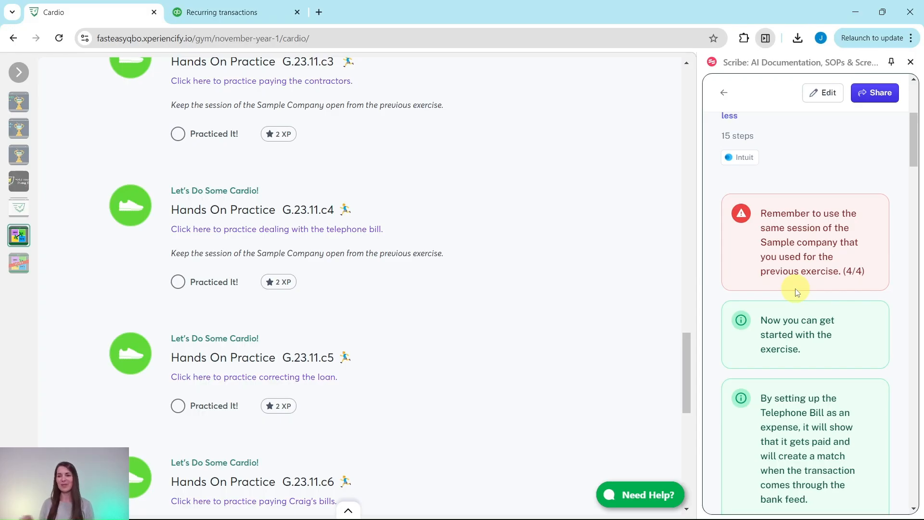
Switch to QuickBooks Online's Recurring Transactions list and read the guide's explanation and first instruction for replacing the telephone bill.
click(254, 13)
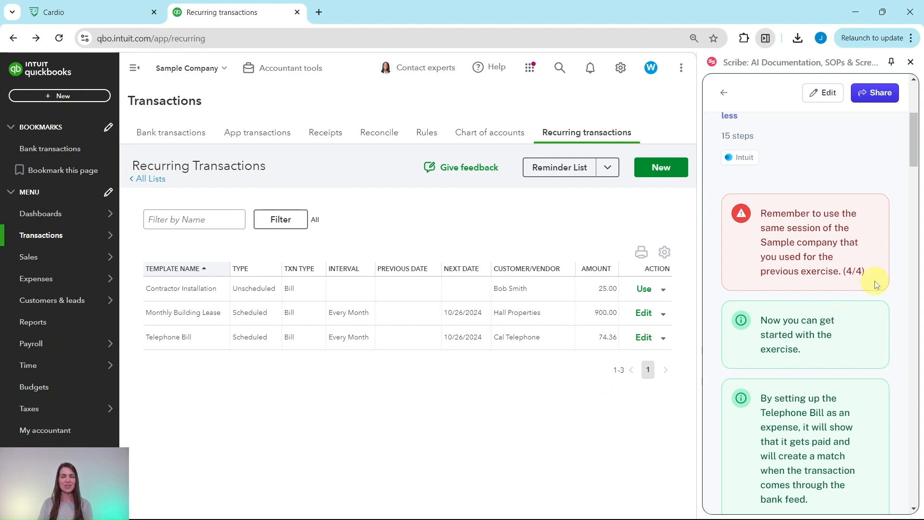
scroll(814, 267, down, 1)
scroll(814, 267, down, 5)
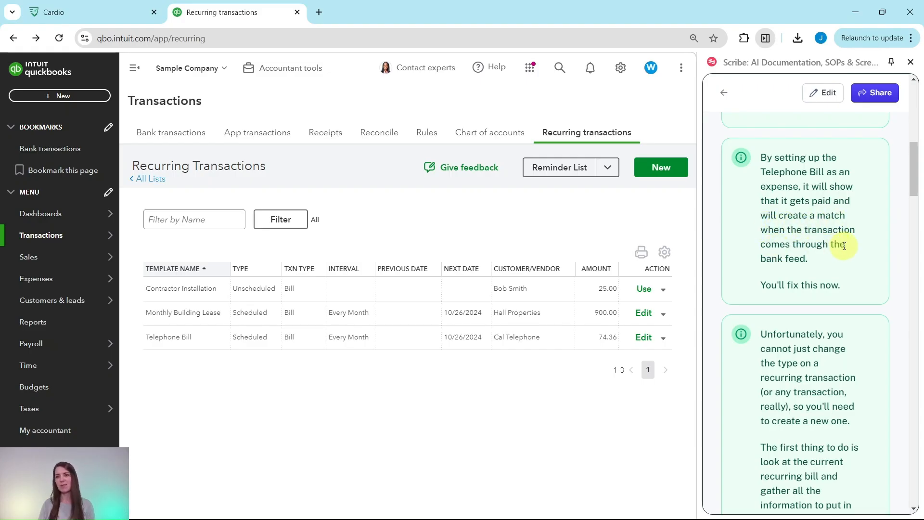
scroll(791, 227, down, 2)
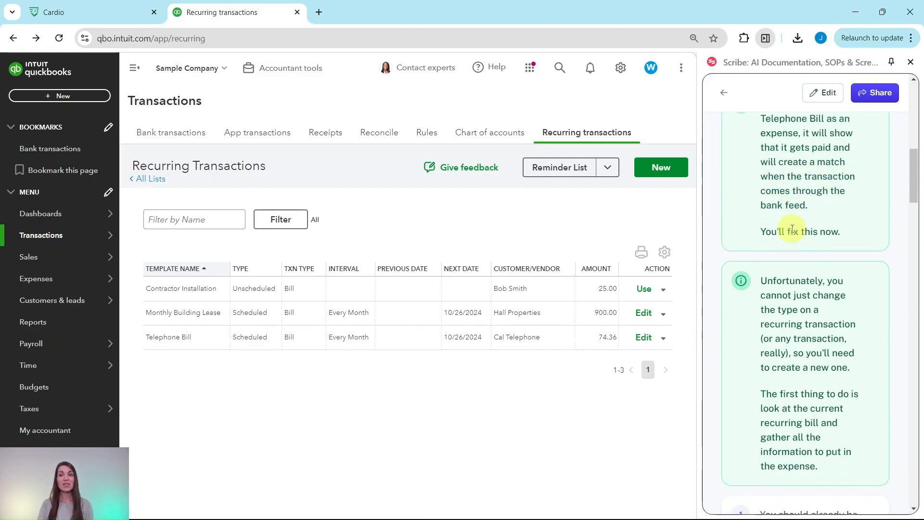
scroll(799, 227, down, 1)
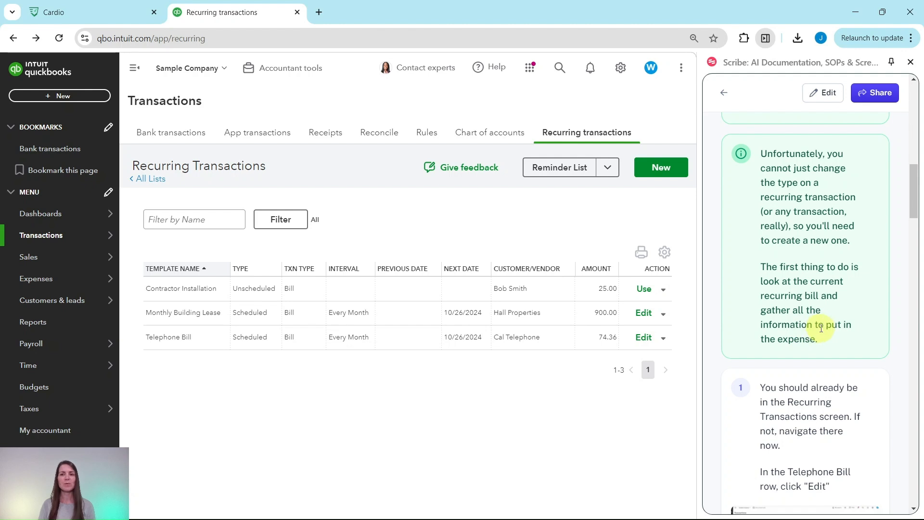
scroll(829, 301, down, 4)
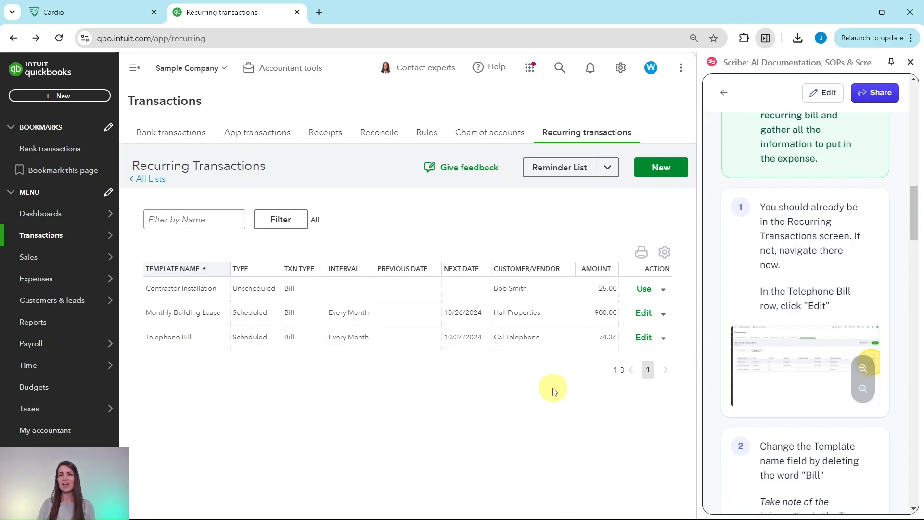
click(622, 72)
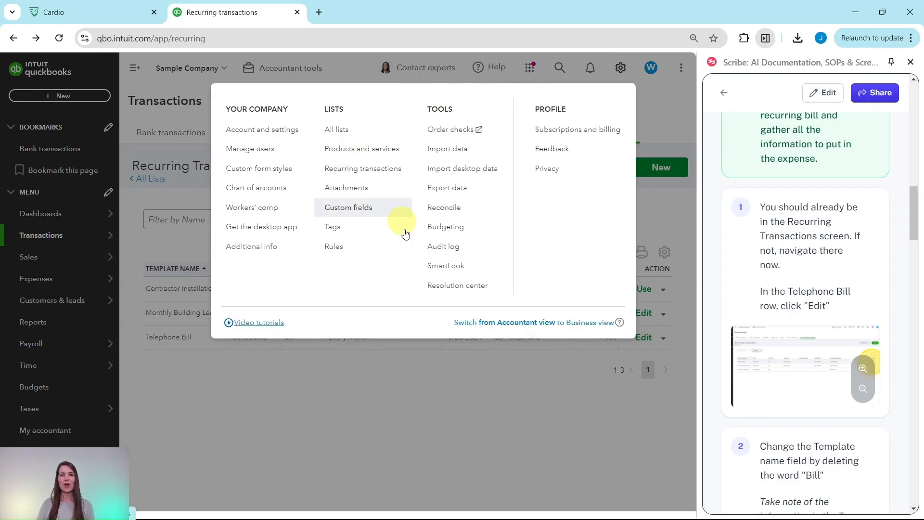
click(464, 398)
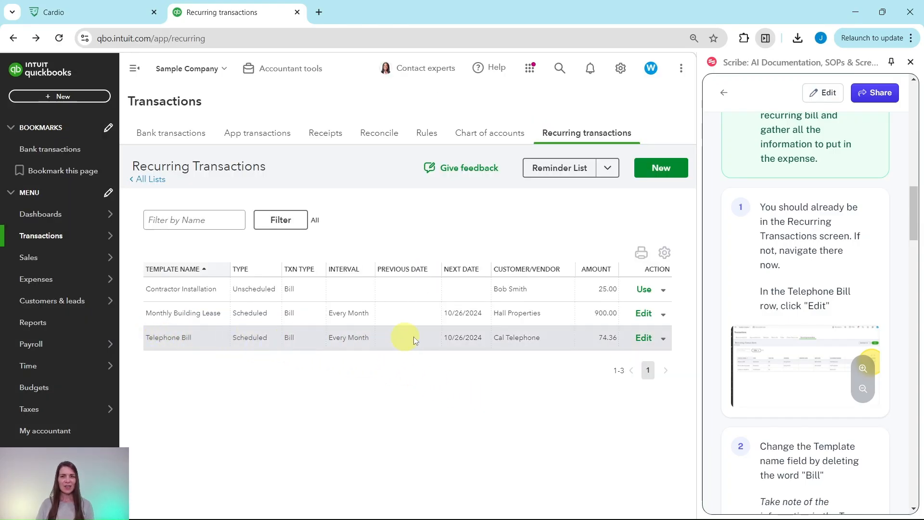
Rename the Telephone Bill recurring template as Telephone, review its bill details, and save the template.
click(644, 339)
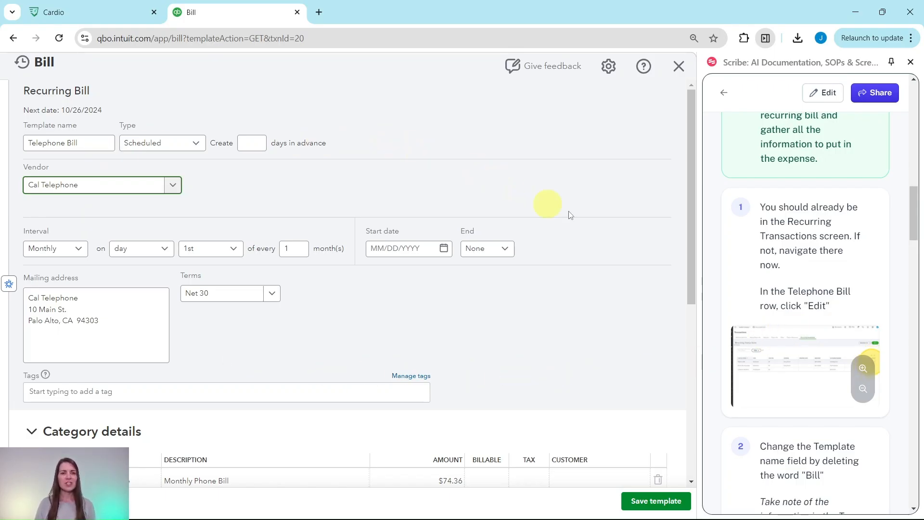
scroll(856, 324, down, 6)
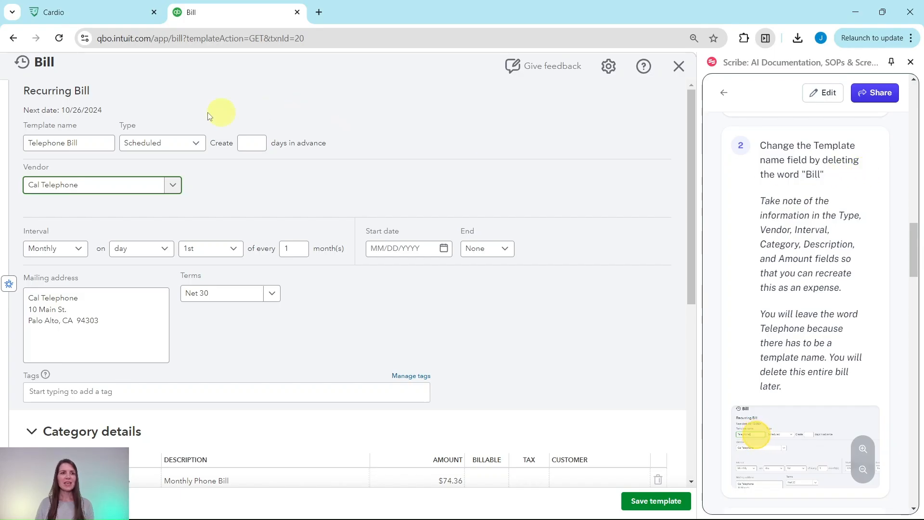
click(86, 141)
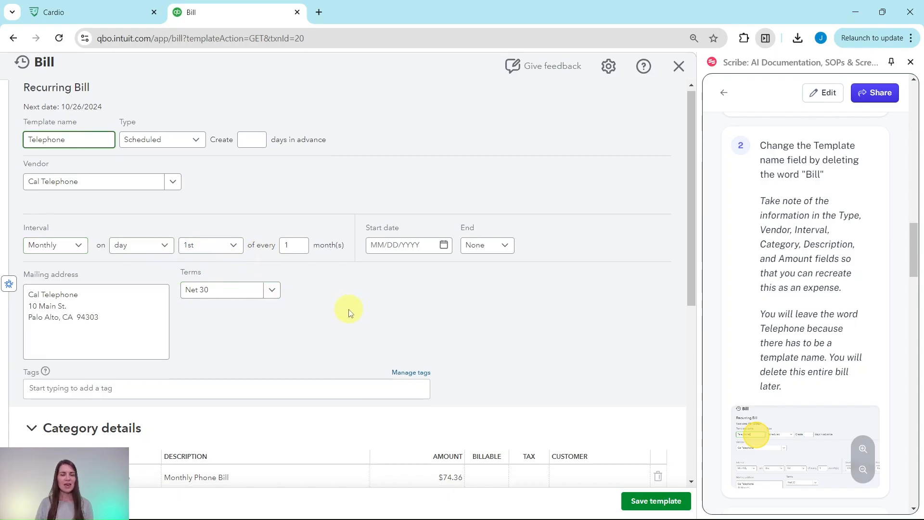
scroll(289, 375, down, 1)
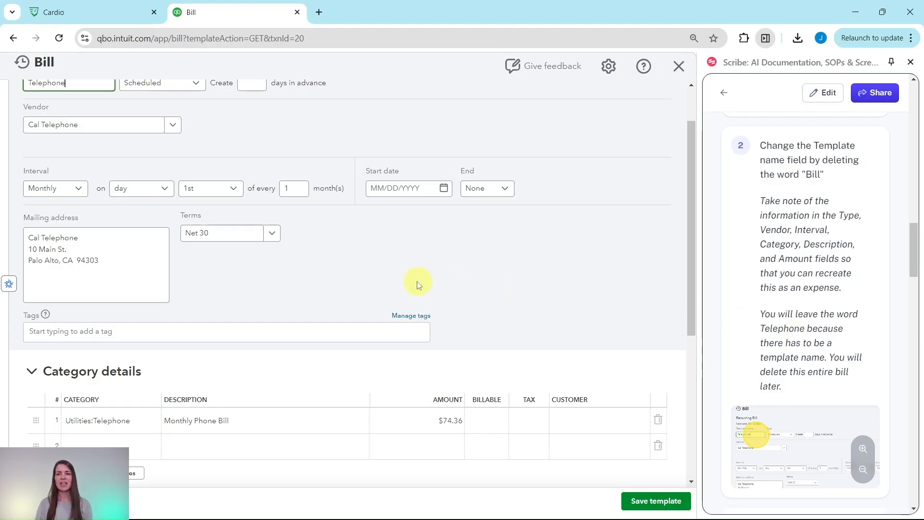
scroll(88, 185, up, 2)
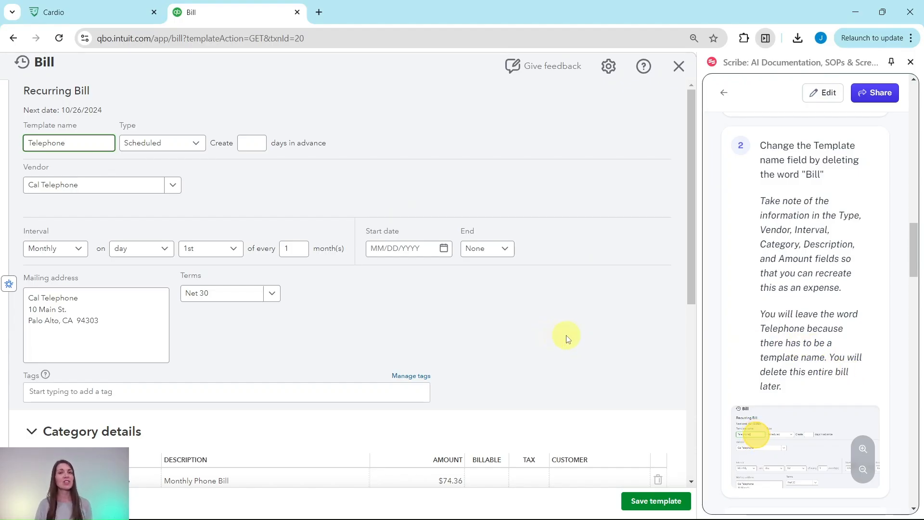
scroll(789, 337, down, 8)
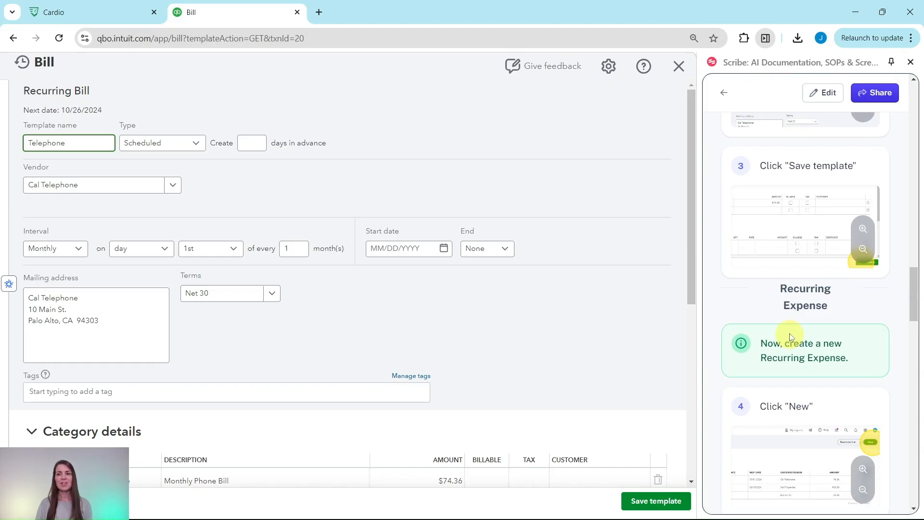
click(660, 504)
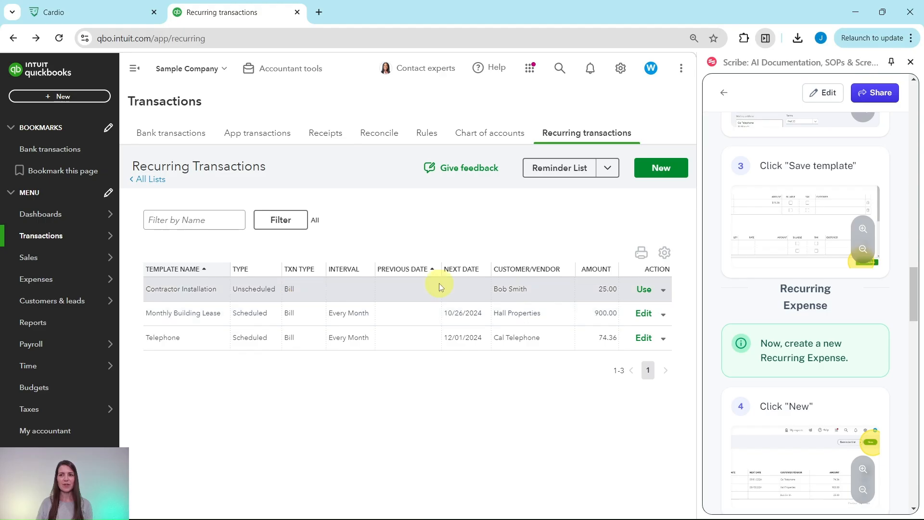
Create a new recurring transaction template with Expense as the transaction type.
scroll(781, 223, down, 3)
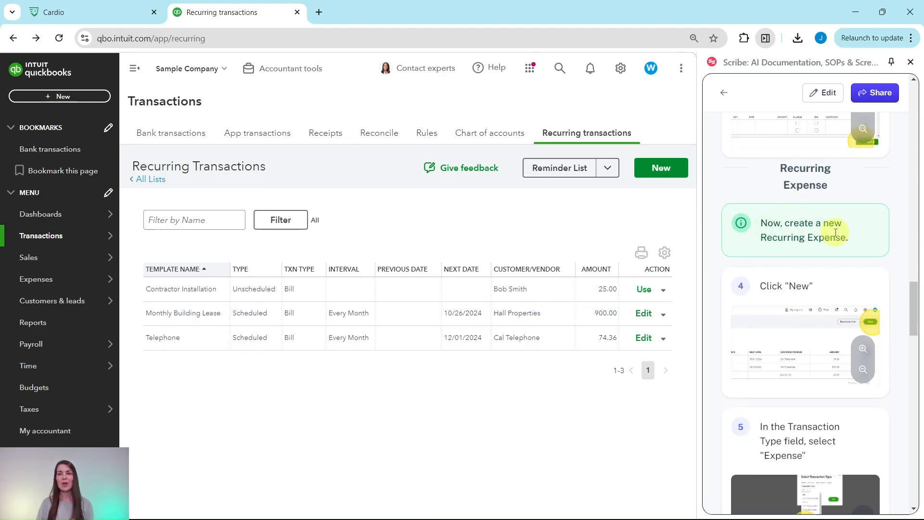
click(662, 173)
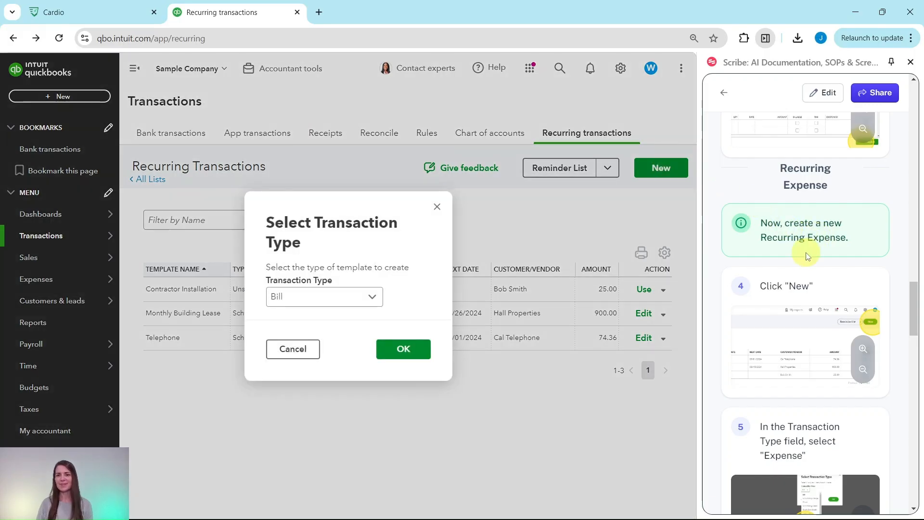
scroll(805, 247, down, 5)
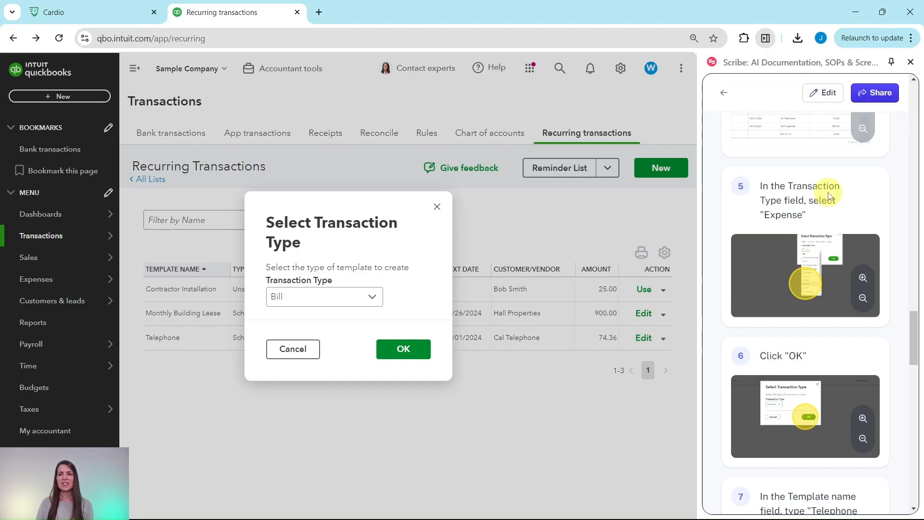
click(367, 297)
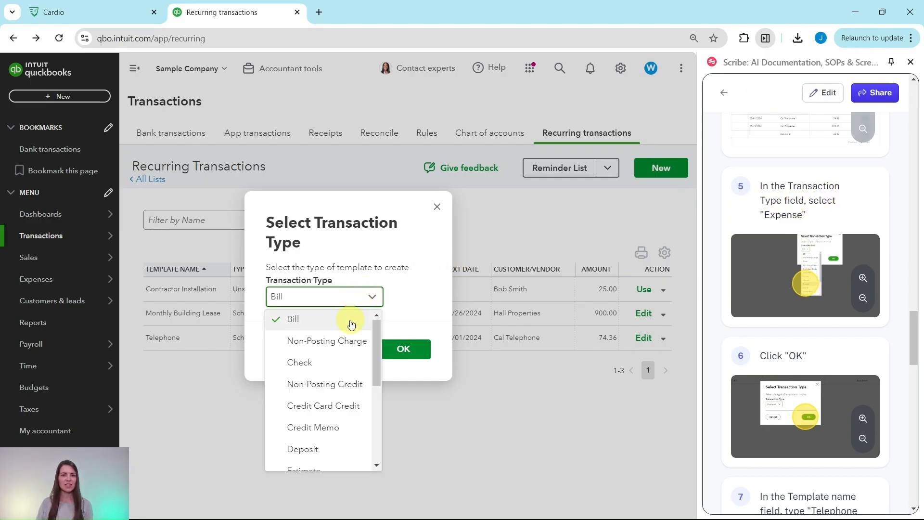
scroll(352, 325, down, 2)
scroll(352, 325, down, 3)
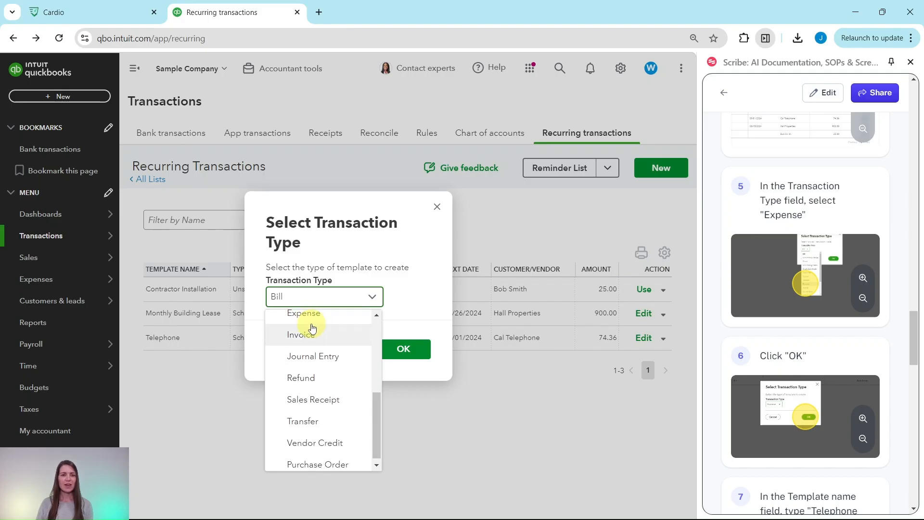
scroll(312, 339, up, 3)
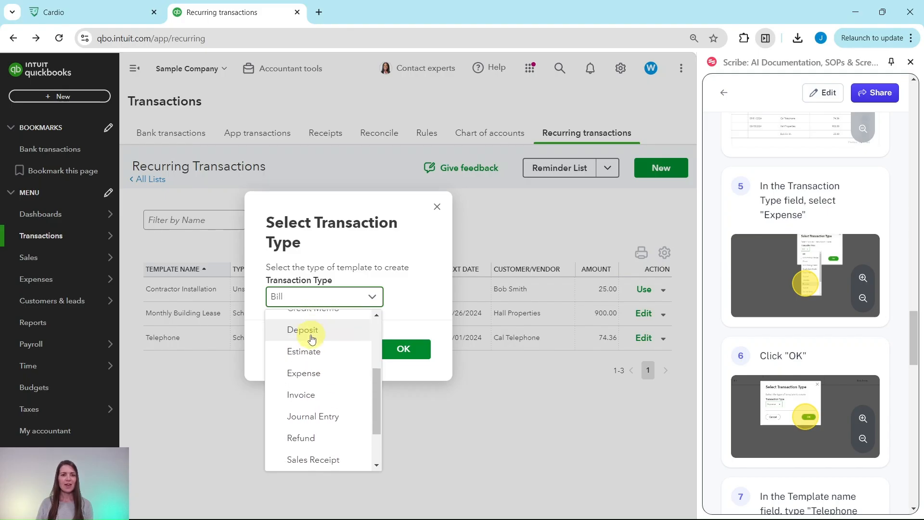
click(312, 375)
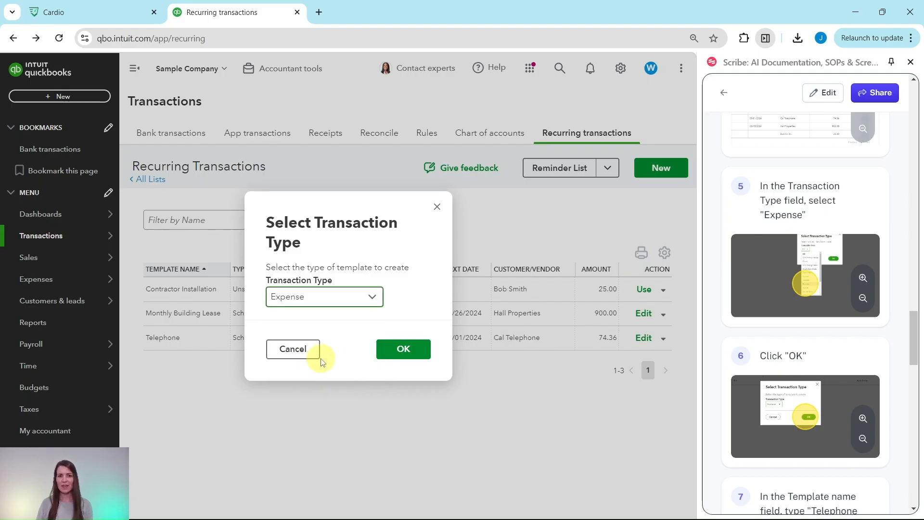
click(404, 350)
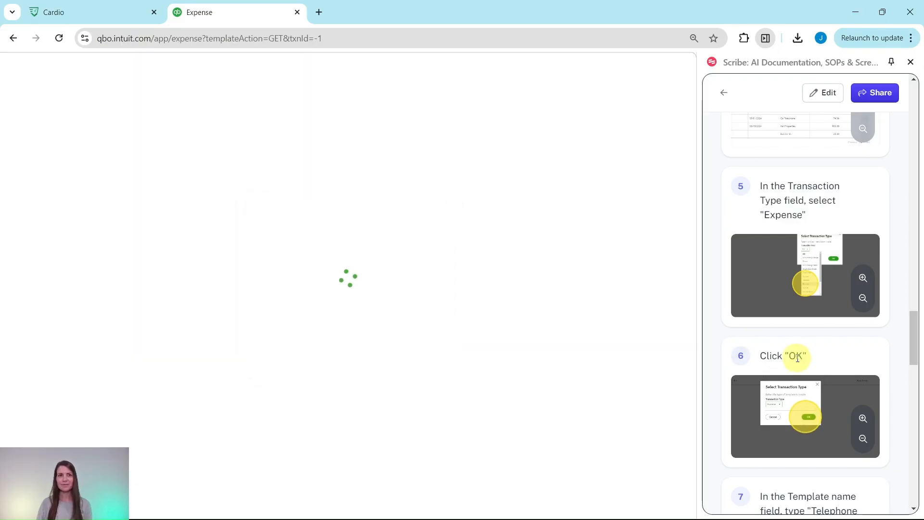
Name the new recurring expense template Telephone Bill.
scroll(799, 359, down, 6)
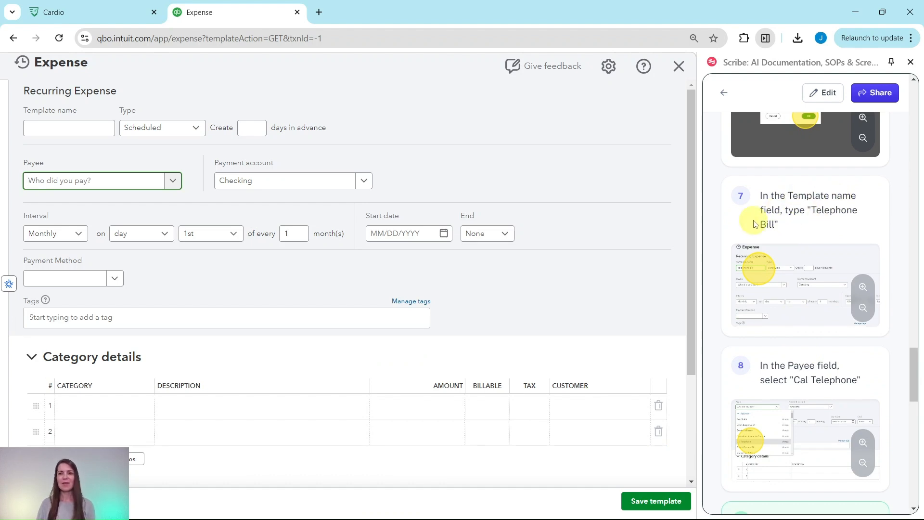
click(85, 131)
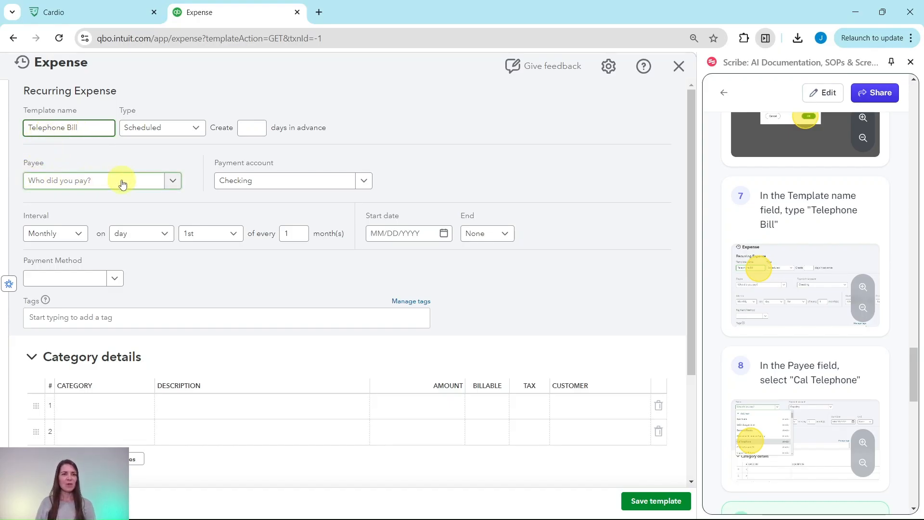
Set the recurring expense's payee to Cal Telephone and check the type, interval, start date and end settings against the guide.
click(172, 183)
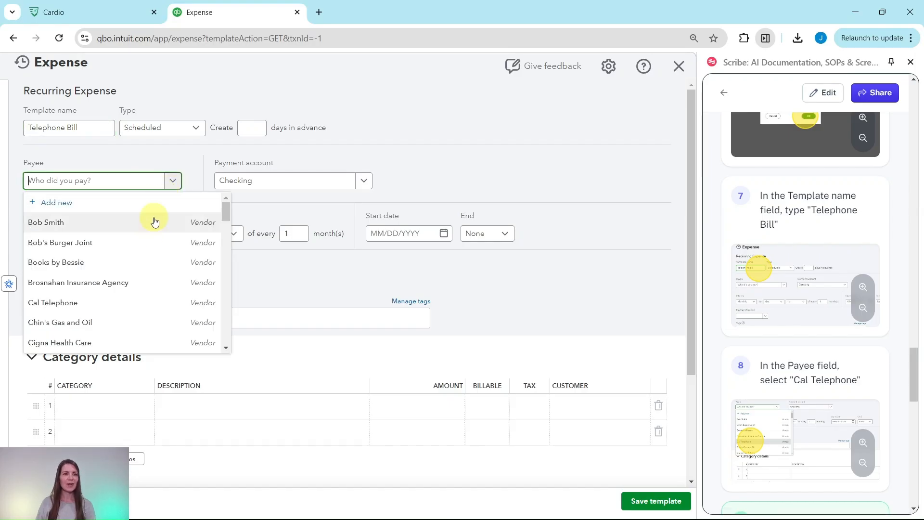
click(107, 307)
scroll(756, 271, down, 7)
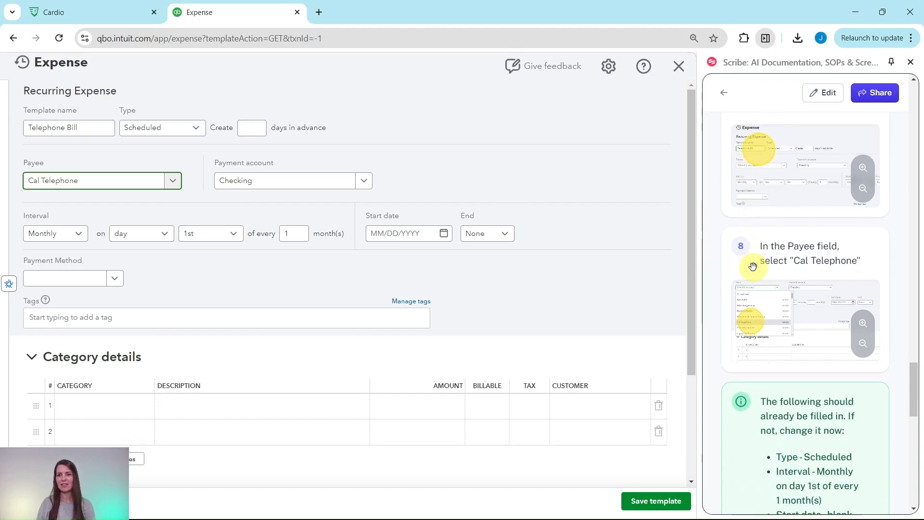
scroll(756, 271, down, 3)
scroll(754, 264, up, 2)
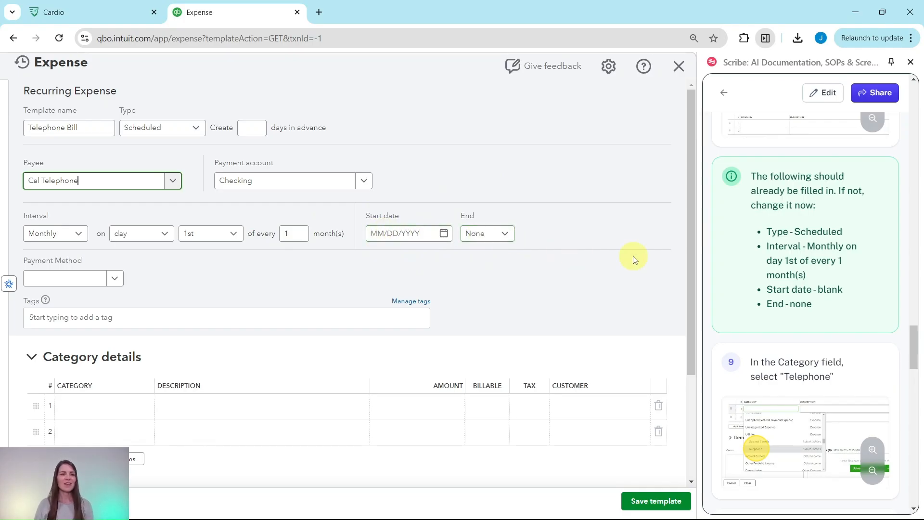
scroll(792, 262, down, 1)
scroll(794, 261, down, 3)
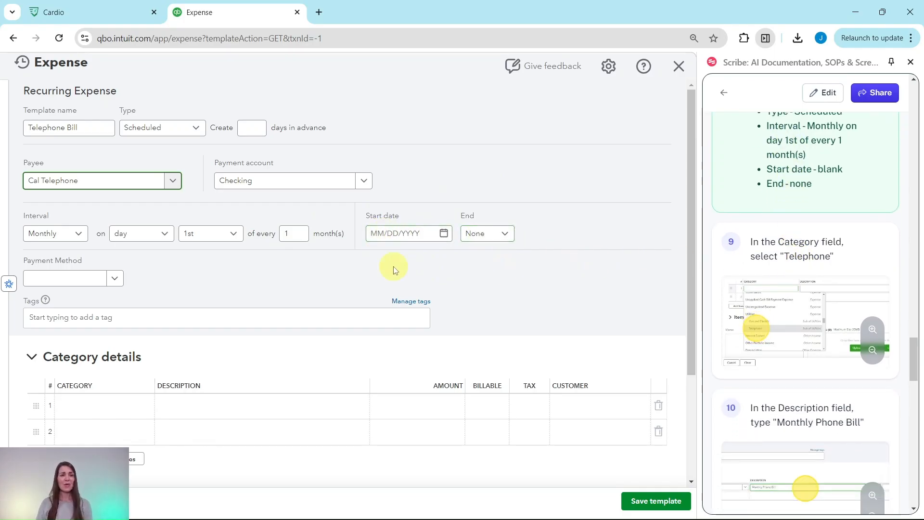
Set the category of the first category details line to Telephone, the sub-account of Utilities.
scroll(251, 258, down, 3)
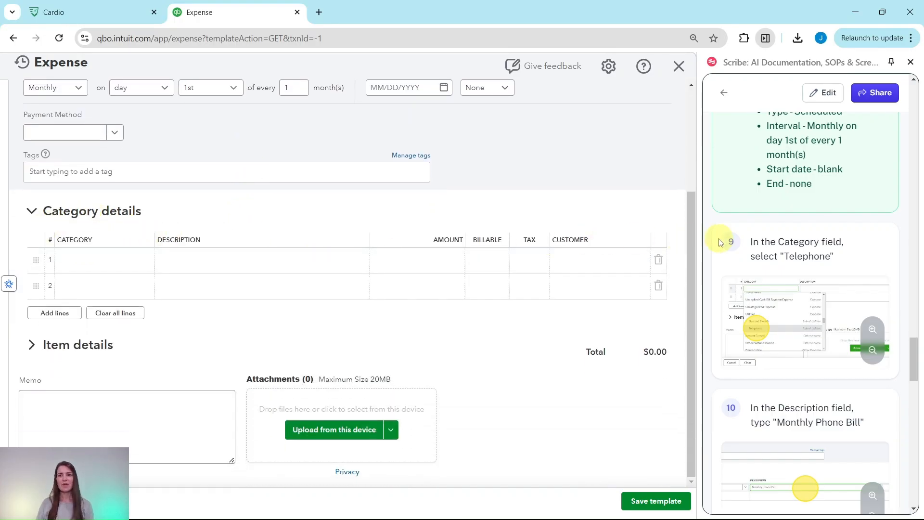
click(95, 260)
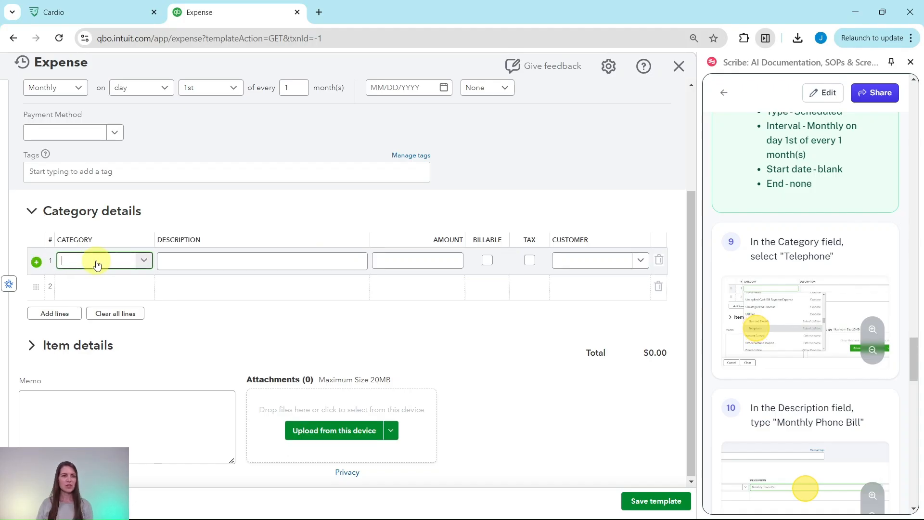
scroll(145, 318, down, 1)
scroll(169, 316, down, 10)
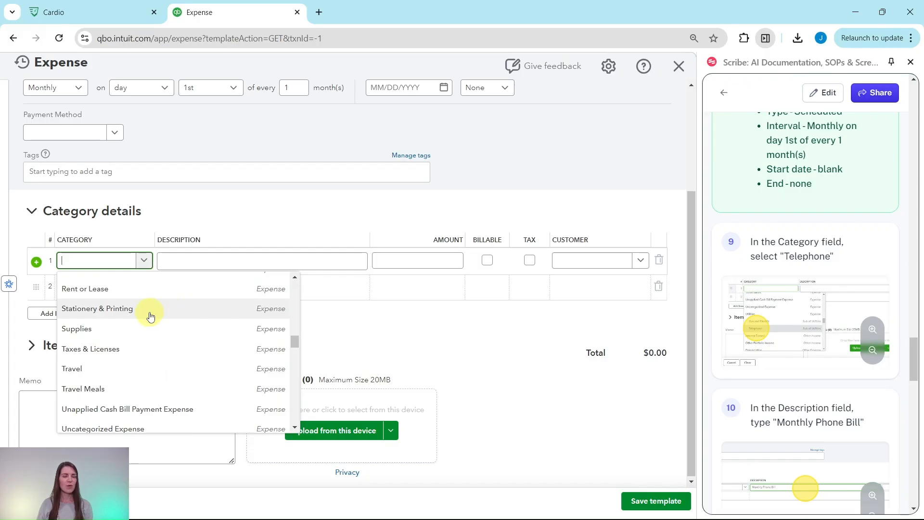
scroll(139, 318, down, 1)
scroll(136, 320, up, 1)
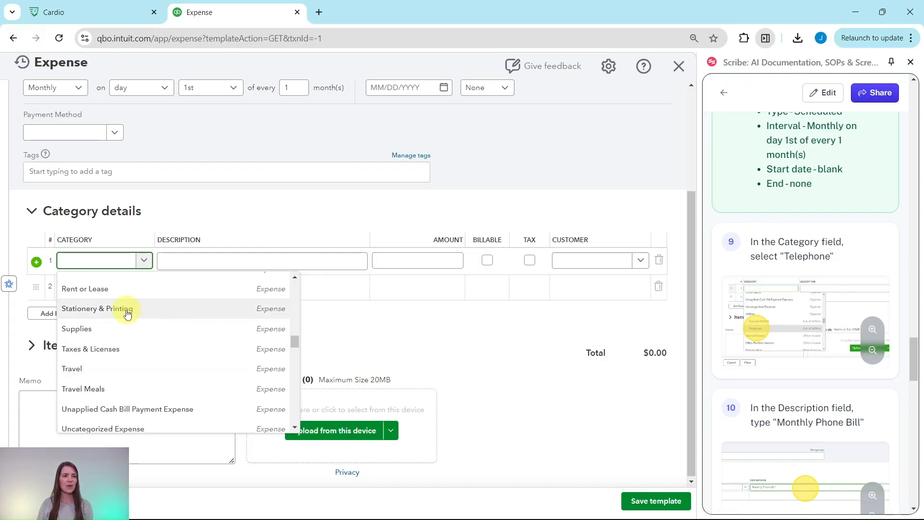
scroll(128, 313, down, 1)
scroll(193, 346, down, 1)
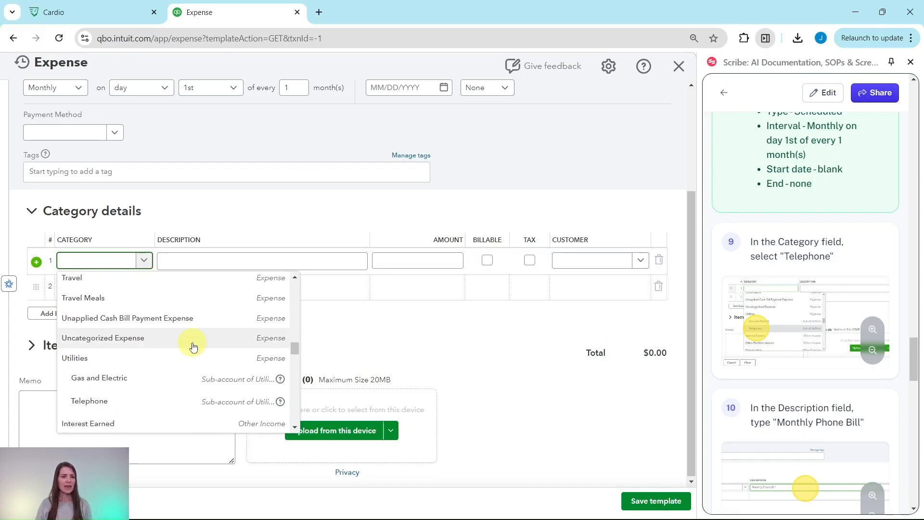
scroll(193, 346, down, 1)
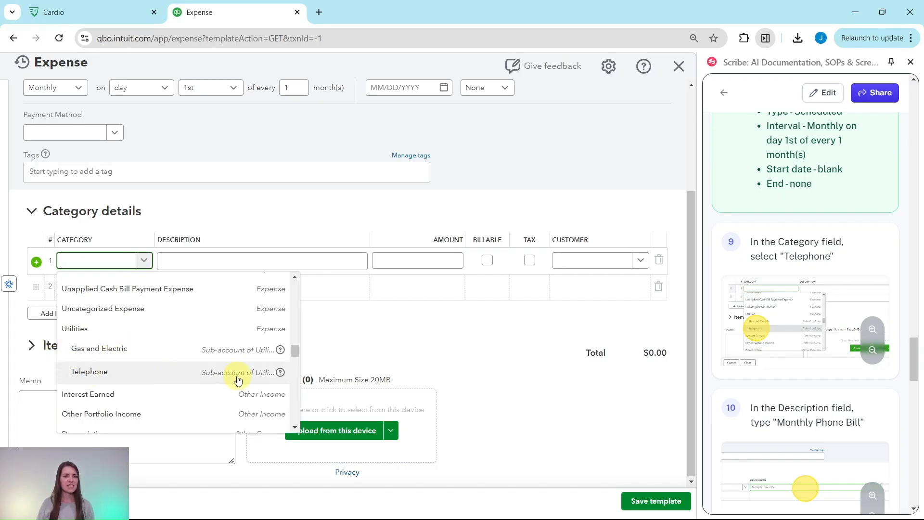
scroll(172, 363, down, 1)
click(80, 320)
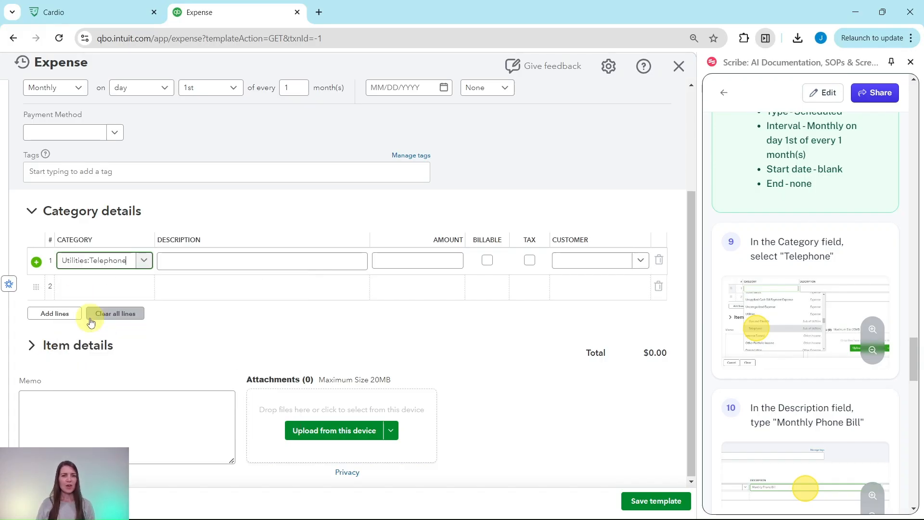
Enter "Monthly Phone Bill" as the description of the Utilities:Telephone line.
scroll(810, 367, down, 5)
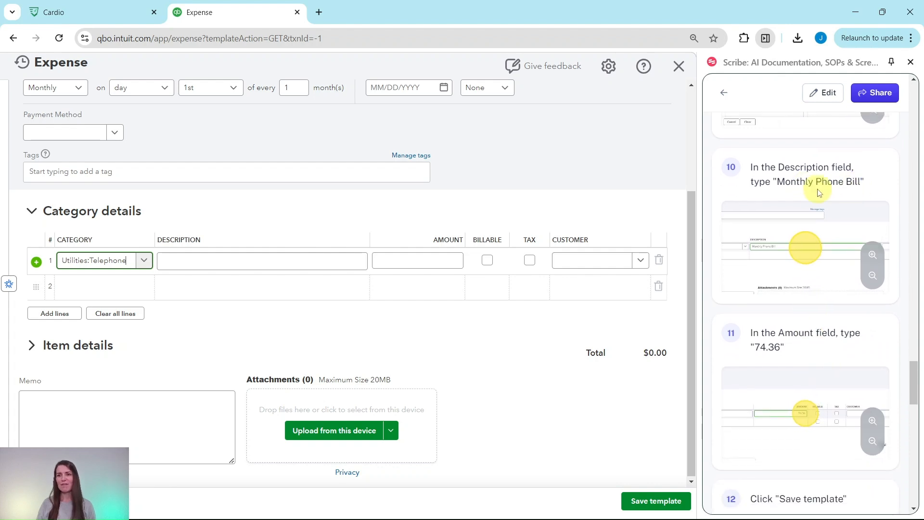
click(264, 259)
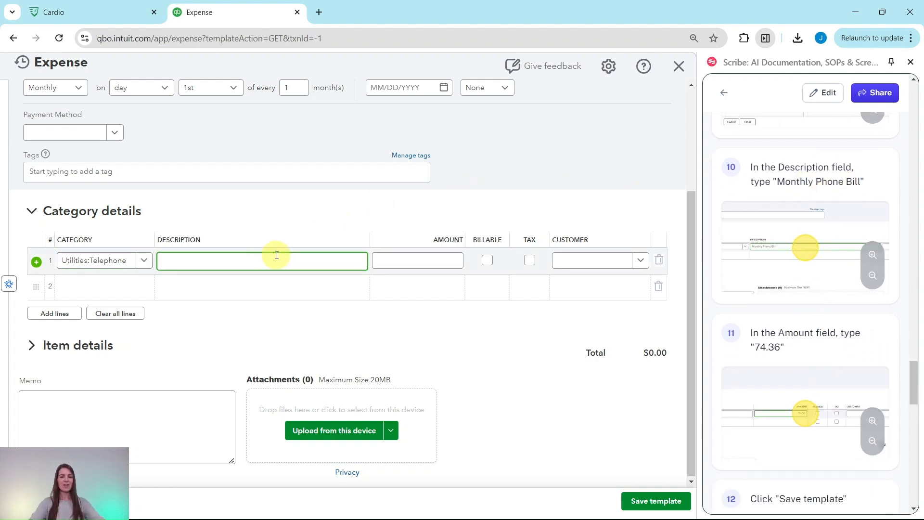
text(Monthly )
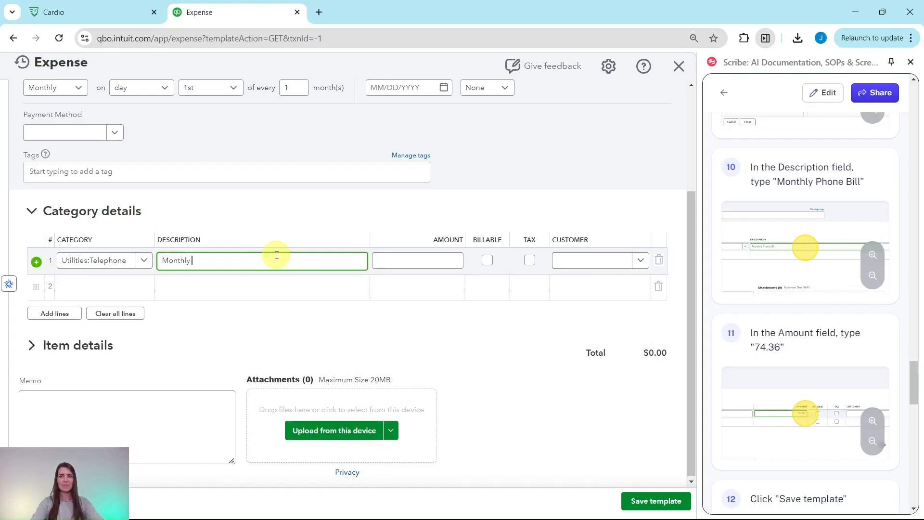
text(Phone Bill)
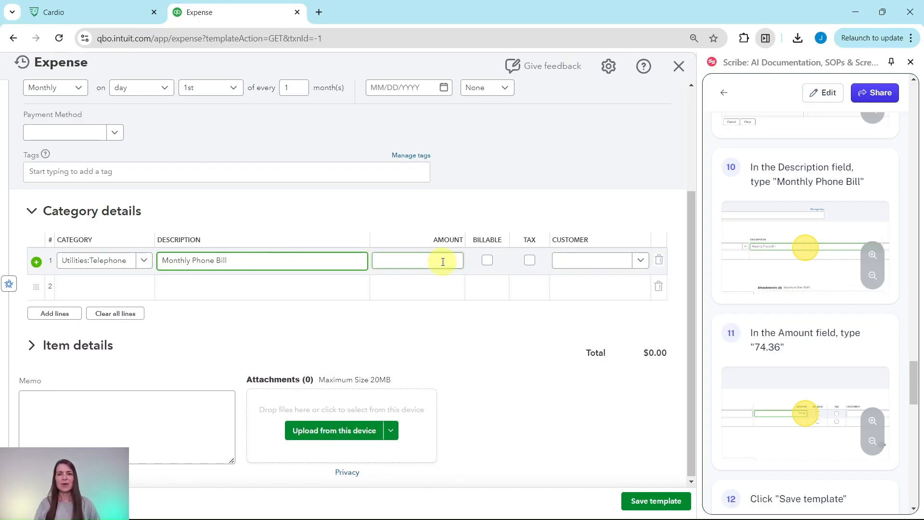
Set the amount of the Monthly Phone Bill line to 74.36 and save the recurring expense template.
scroll(767, 362, down, 2)
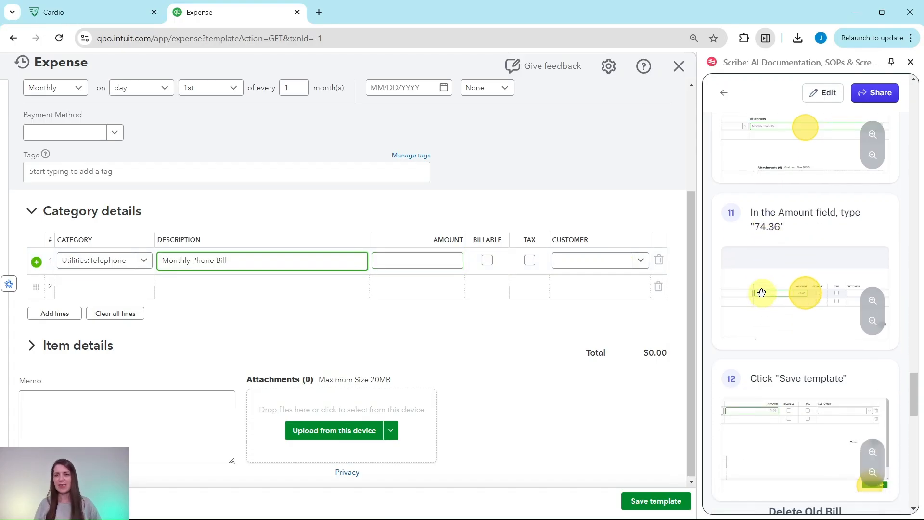
click(428, 264)
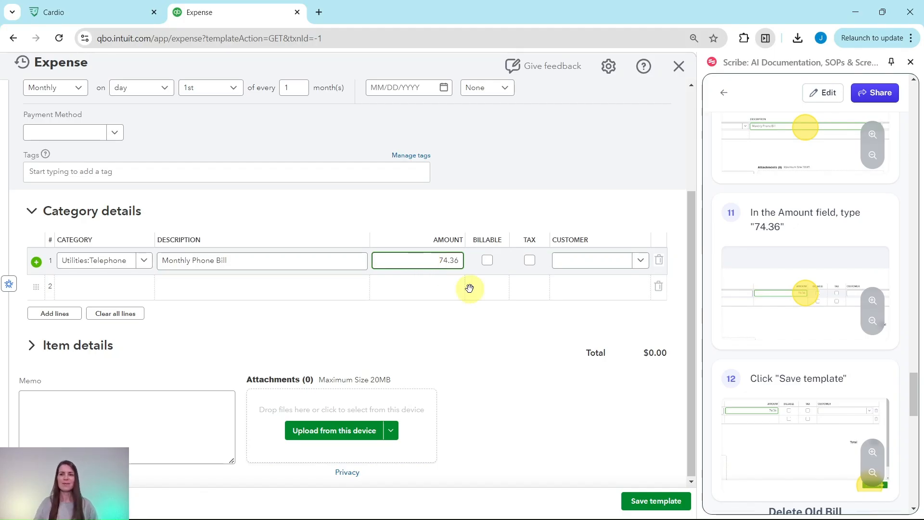
click(643, 398)
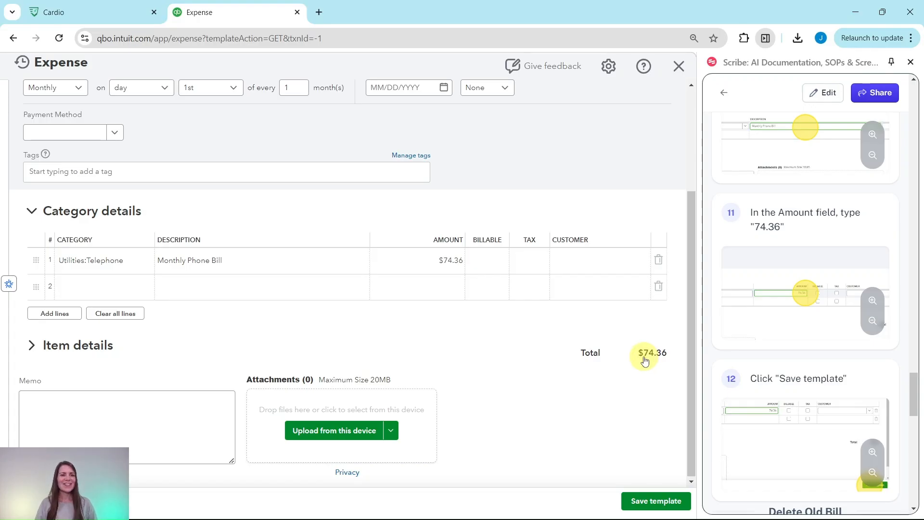
scroll(711, 384, down, 3)
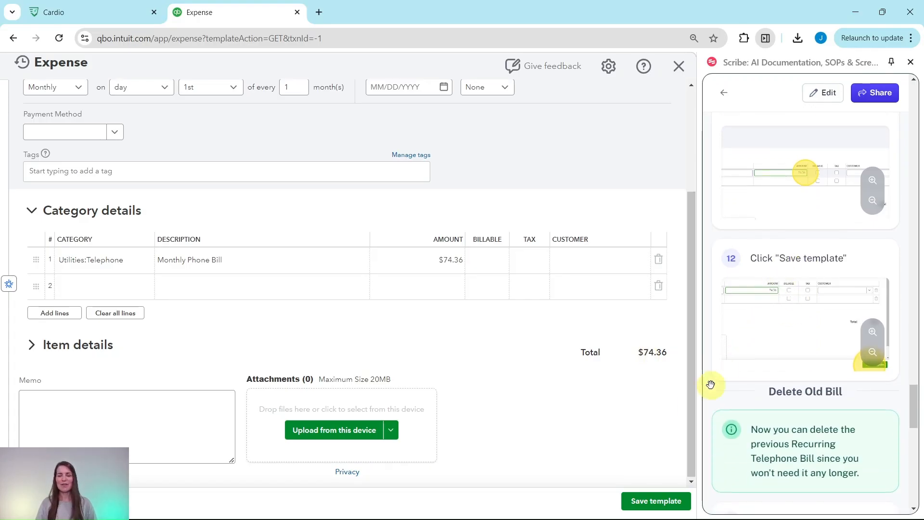
click(655, 502)
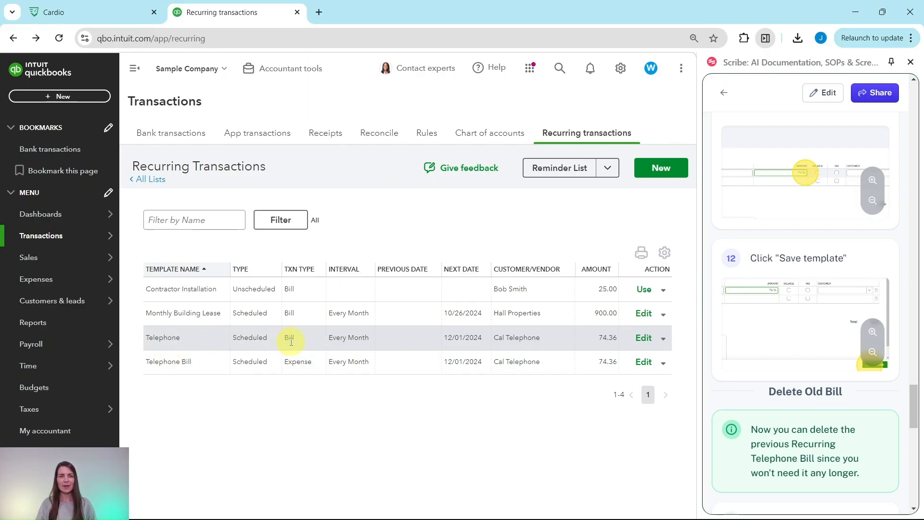
Delete the old recurring bill template named Telephone, keeping the new Telephone Bill expense, and read the guide's closing note.
scroll(847, 366, down, 5)
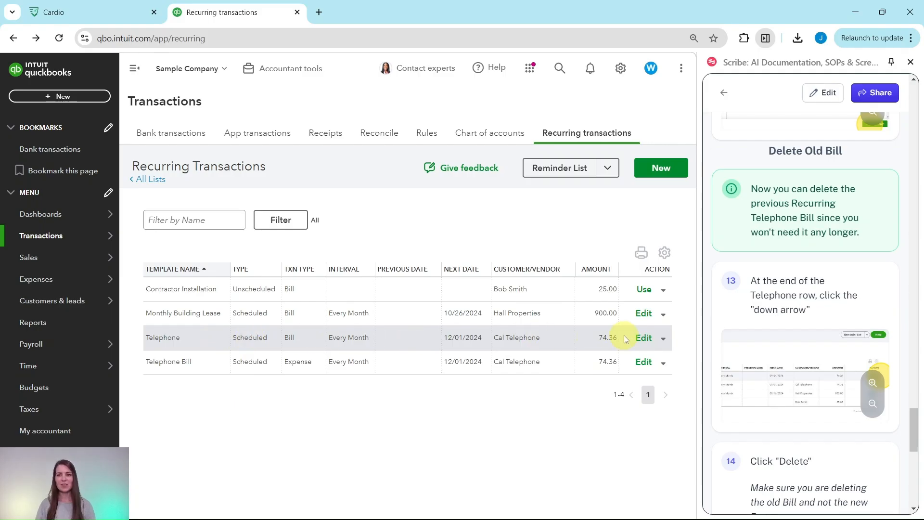
scroll(783, 255, down, 3)
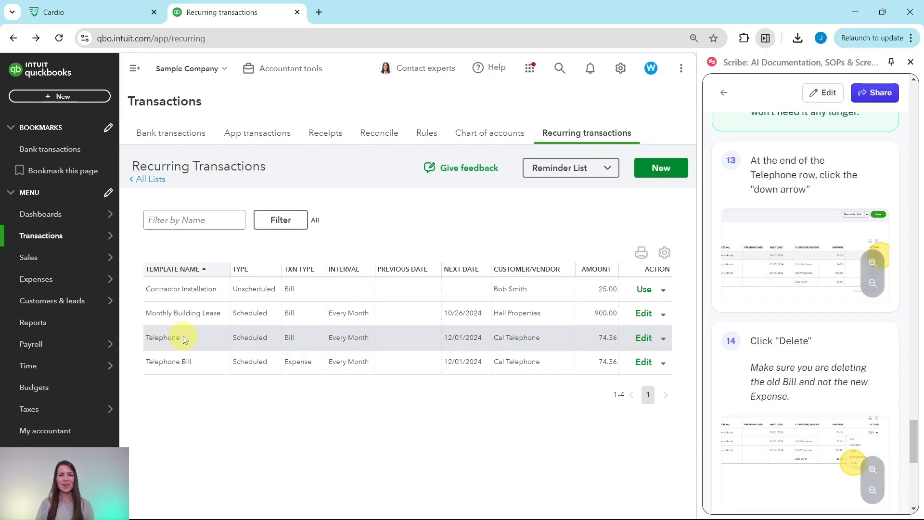
click(664, 342)
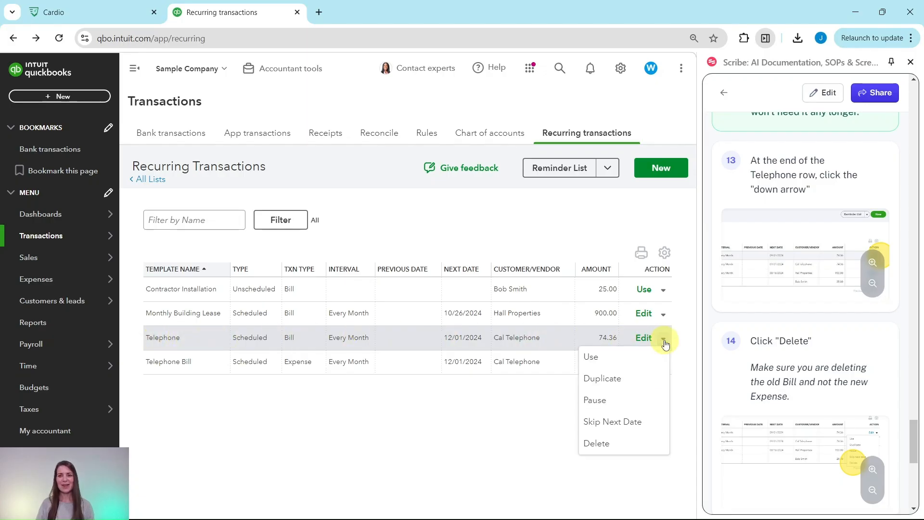
click(603, 443)
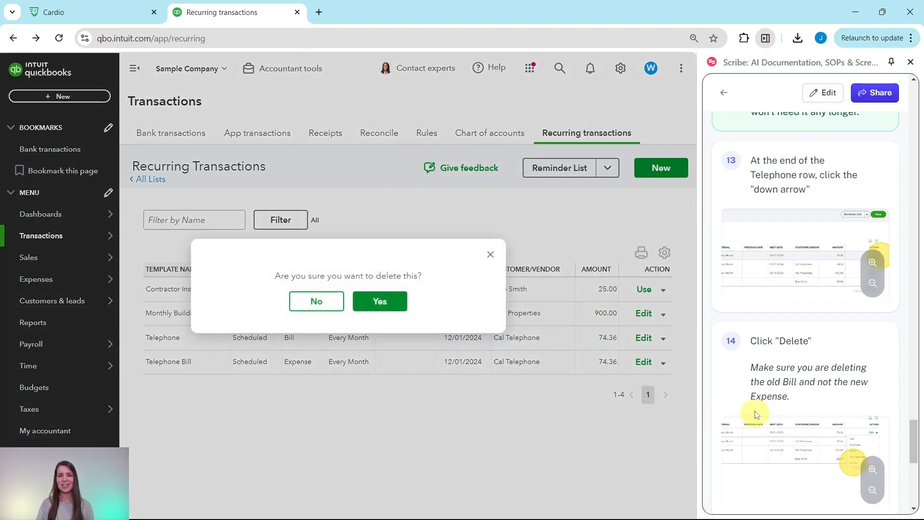
scroll(770, 409, down, 10)
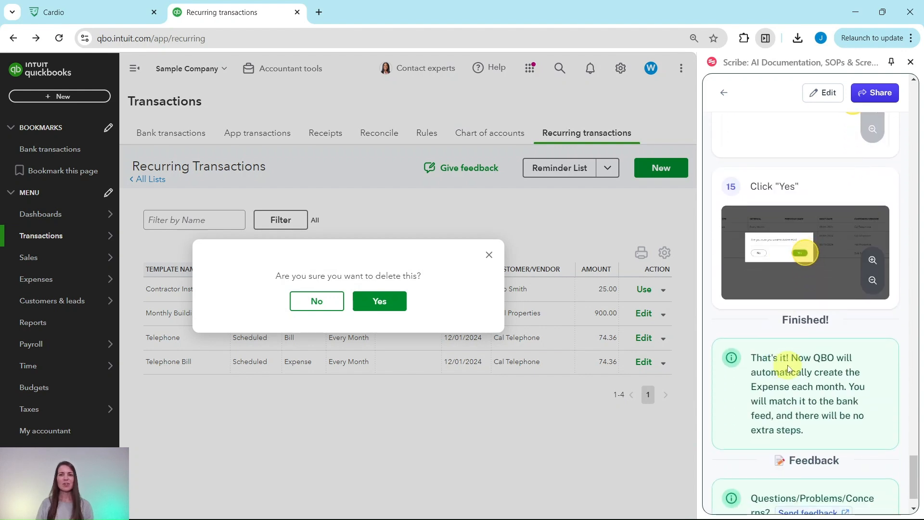
click(383, 308)
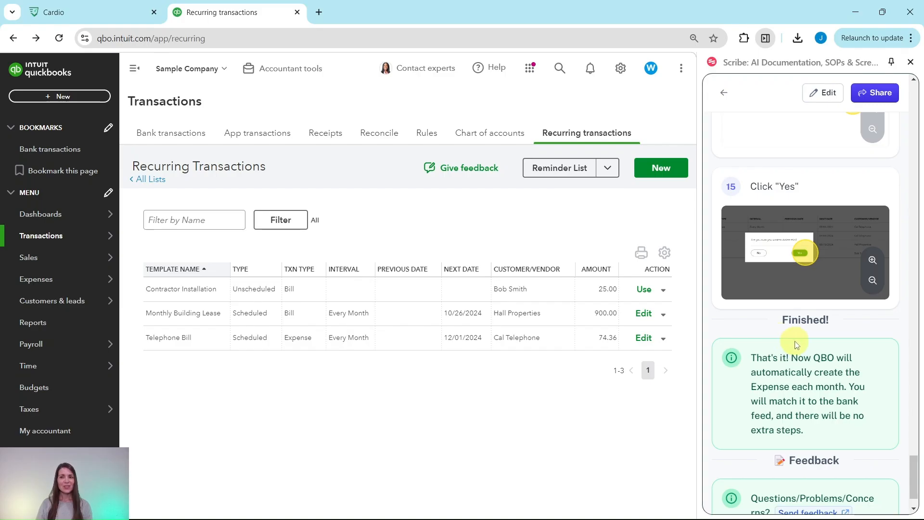
scroll(796, 344, down, 1)
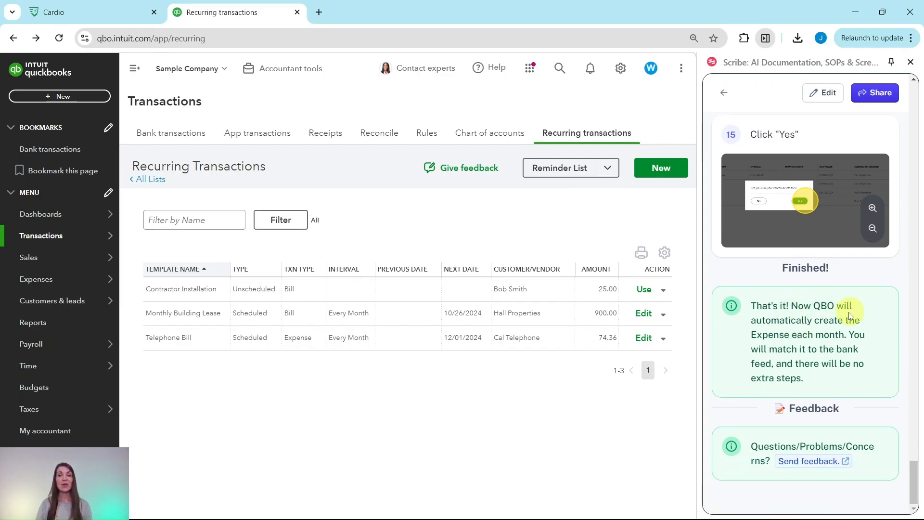